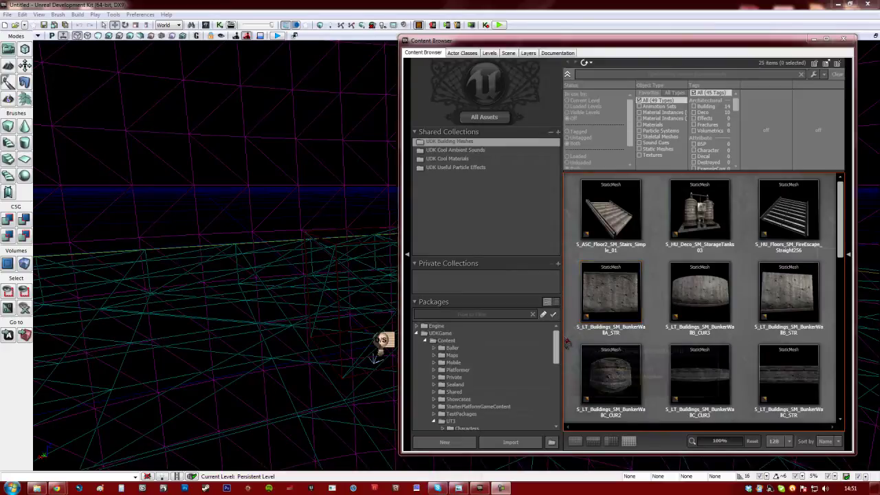
List only the skeletal meshes in the UT3 Characters folder of the Content Browser.
{"action": "left_click_drag", "start_coordinate": [555, 339], "coordinate": [556, 349]}
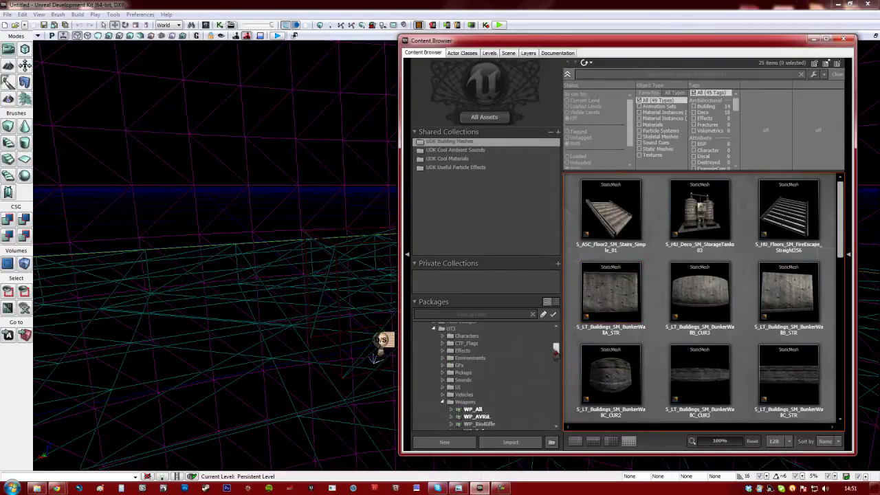
{"action": "left_click", "coordinate": [442, 336]}
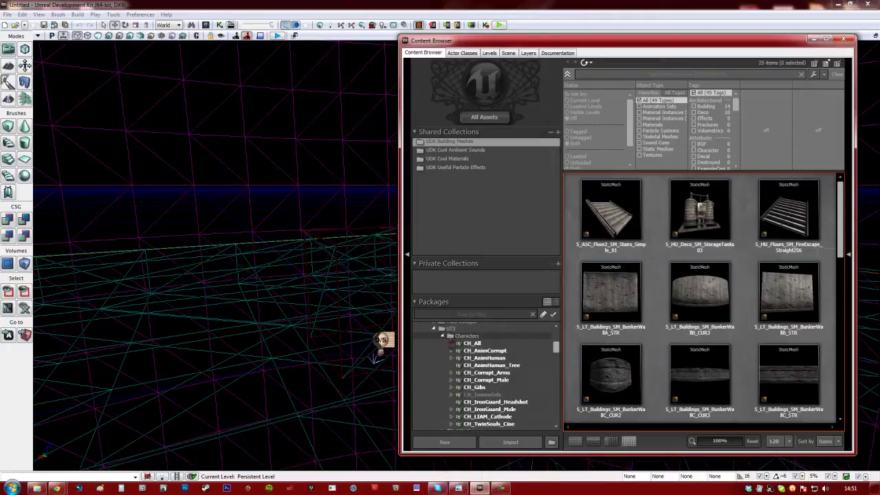
{"action": "left_click", "coordinate": [462, 336]}
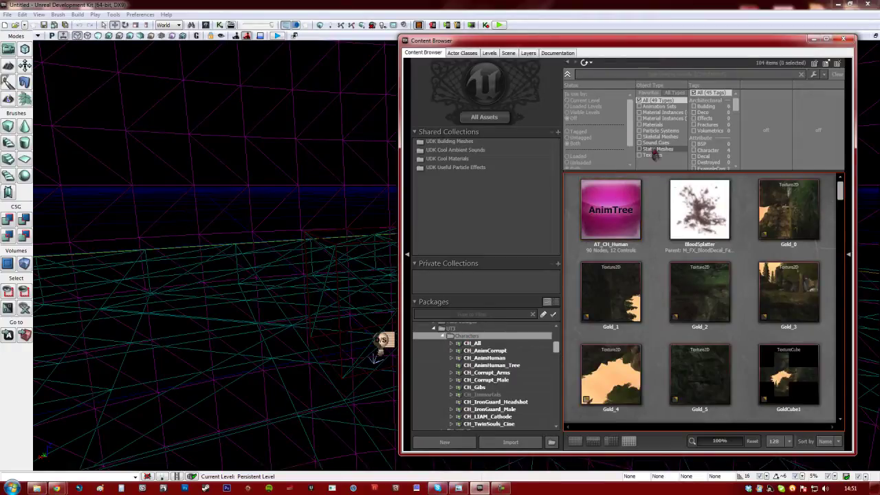
{"action": "left_click", "coordinate": [657, 137]}
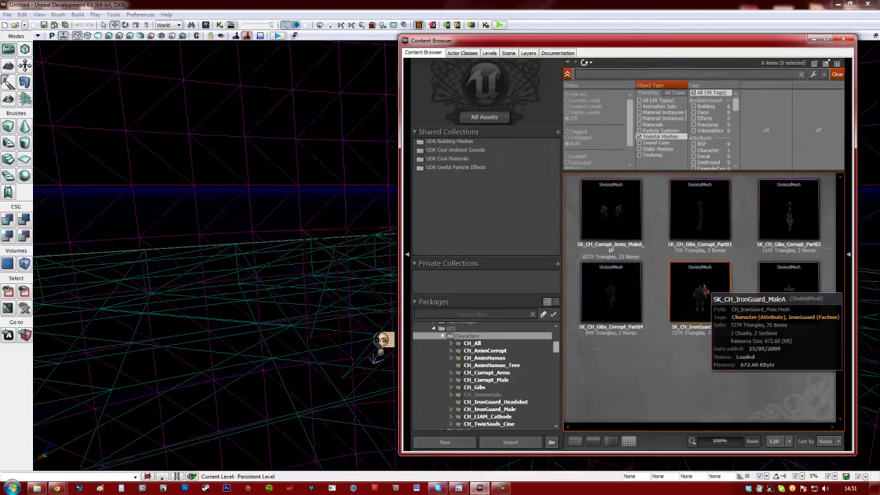
Open the SK_CH_IronGuard_MaleA skeletal mesh in the AnimSet Editor and view the character from the front.
{"action": "left_click", "coordinate": [708, 306]}
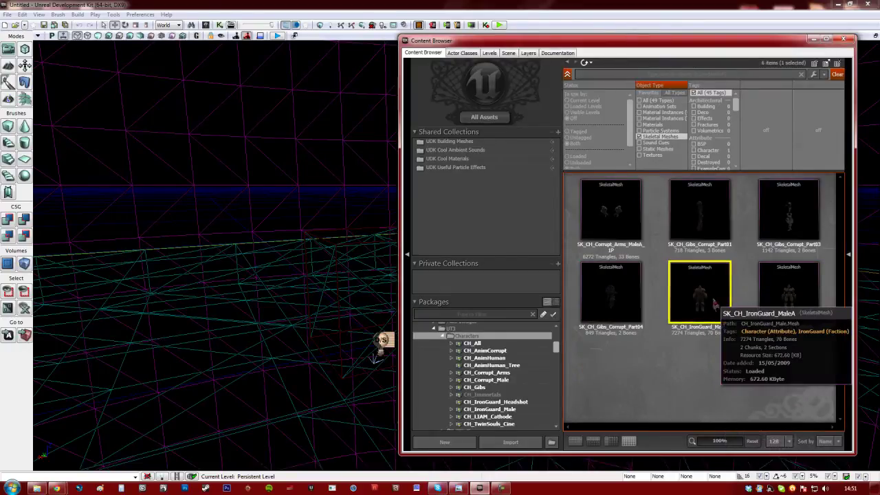
{"action": "double_click", "coordinate": [688, 330]}
{"action": "scroll", "coordinate": [662, 237], "scroll_direction": "up", "scroll_amount": 10}
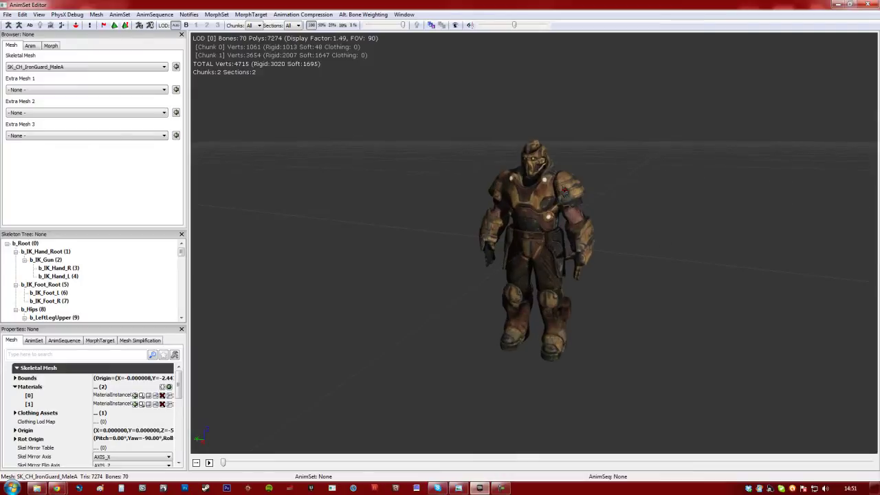
{"action": "left_click_drag", "start_coordinate": [533, 238], "coordinate": [567, 213]}
{"action": "scroll", "coordinate": [566, 213], "scroll_direction": "down", "scroll_amount": 4}
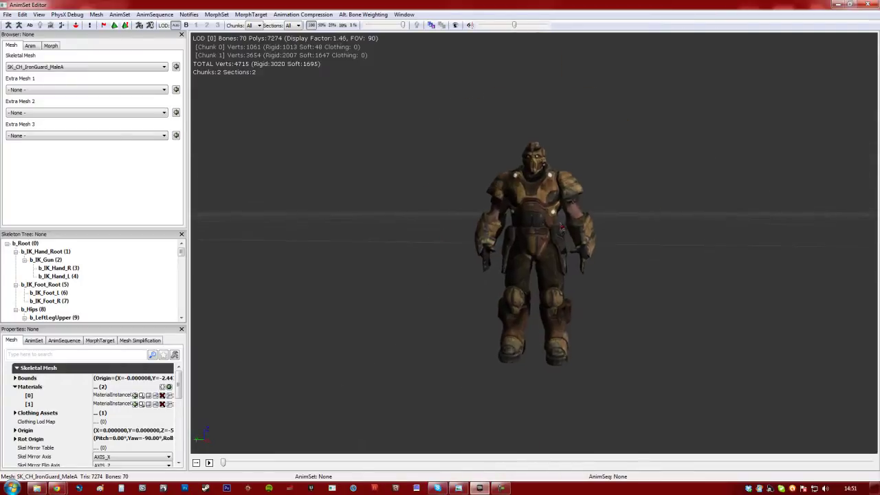
Open the Socket Manager for the character mesh, select the WeaponPoint socket, and move the window clear of the character.
{"action": "left_click", "coordinate": [96, 14]}
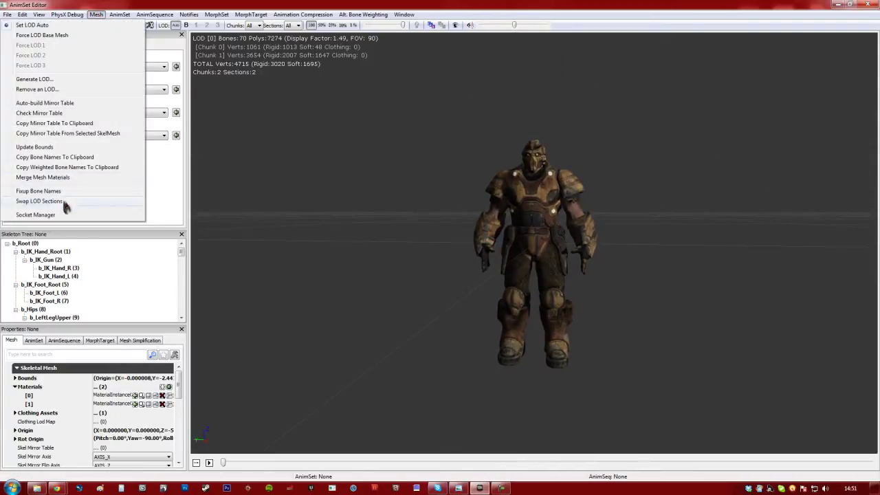
{"action": "left_click", "coordinate": [21, 204]}
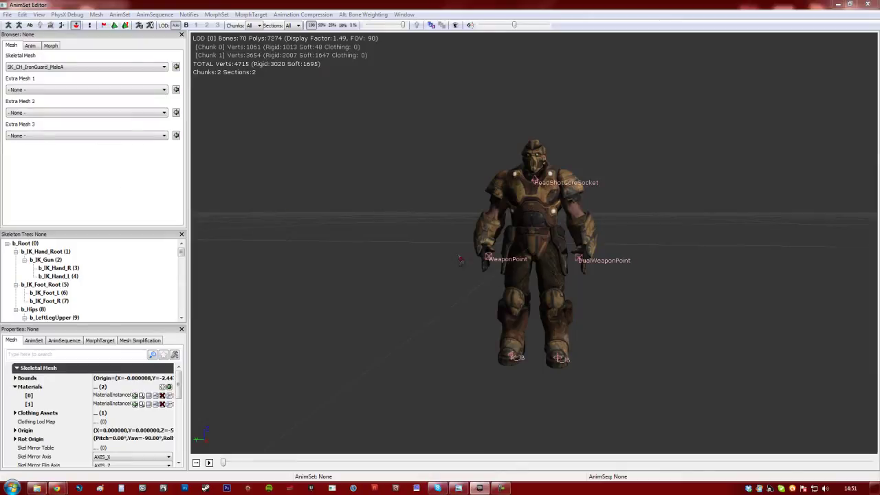
{"action": "left_click_drag", "start_coordinate": [461, 260], "coordinate": [483, 280]}
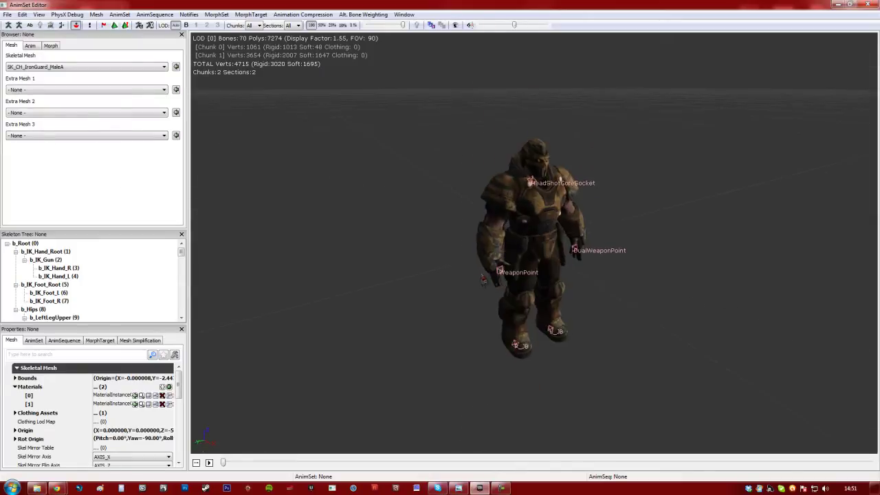
{"action": "left_click_drag", "start_coordinate": [879, 141], "coordinate": [368, 62]}
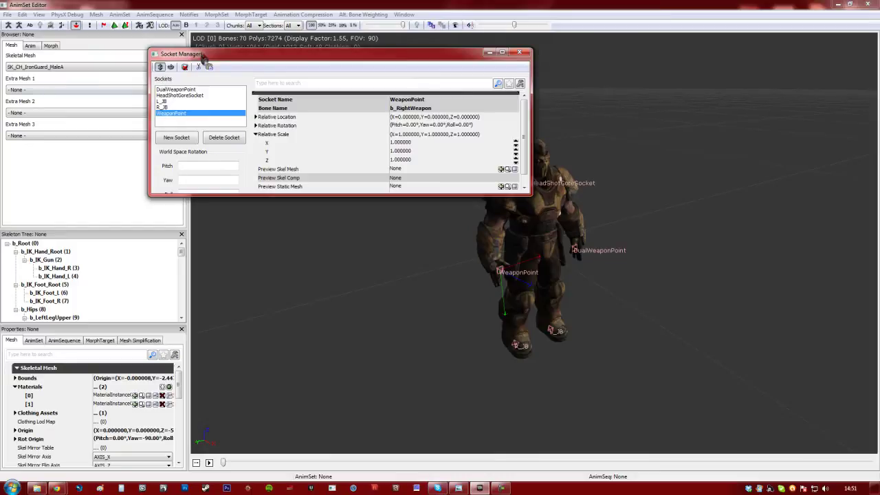
{"action": "left_click_drag", "start_coordinate": [203, 58], "coordinate": [100, 219]}
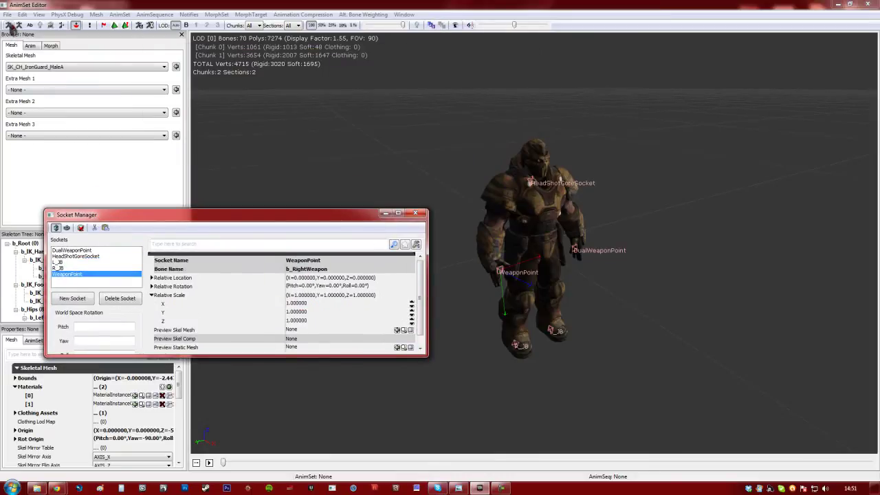
Display the character's bones to examine the joints around the weapon sockets, and hide the bones again.
{"action": "left_click", "coordinate": [89, 5]}
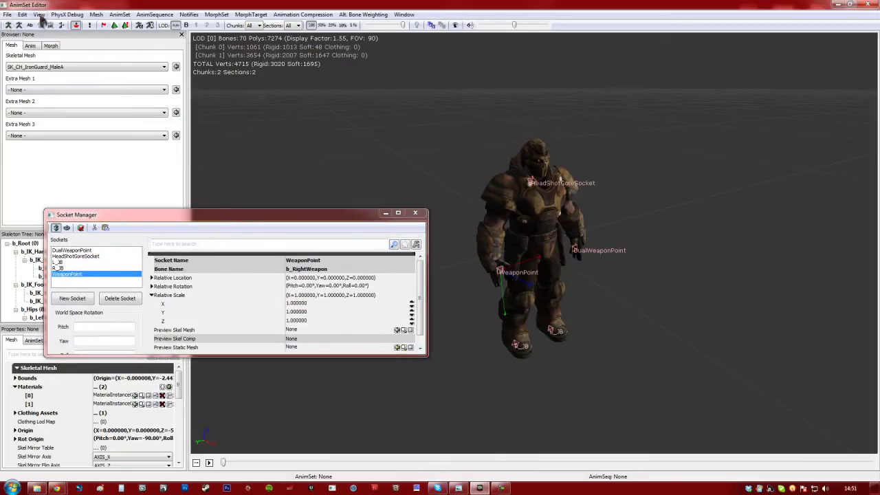
{"action": "left_click", "coordinate": [9, 26]}
{"action": "left_click_drag", "start_coordinate": [371, 135], "coordinate": [410, 139]}
{"action": "right_click_drag", "start_coordinate": [411, 139], "coordinate": [411, 127]}
{"action": "left_click_drag", "start_coordinate": [412, 127], "coordinate": [431, 112]}
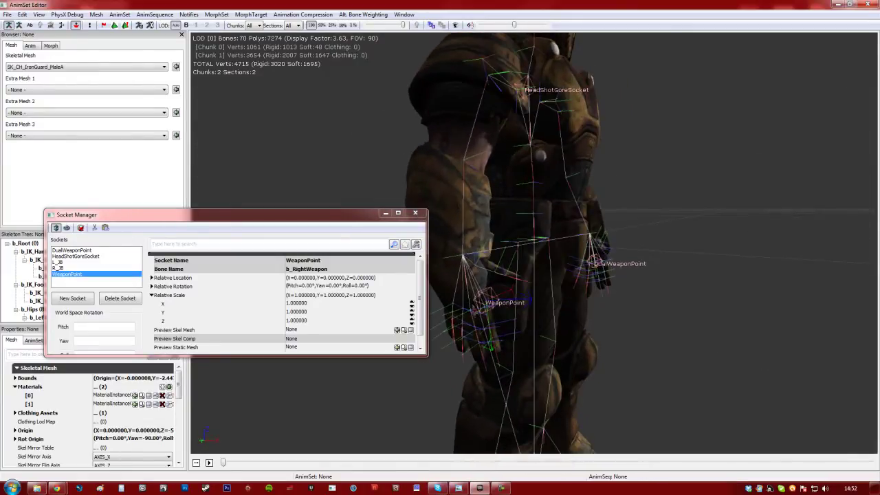
{"action": "left_click_drag", "start_coordinate": [405, 196], "coordinate": [376, 170]}
{"action": "right_click_drag", "start_coordinate": [376, 169], "coordinate": [391, 157]}
{"action": "left_click_drag", "start_coordinate": [391, 157], "coordinate": [51, 38]}
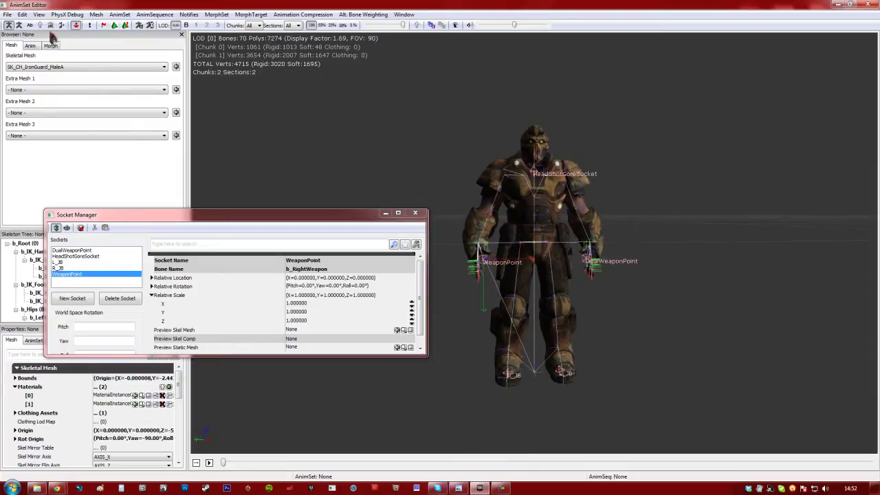
{"action": "left_click", "coordinate": [9, 25]}
{"action": "left_click_drag", "start_coordinate": [342, 163], "coordinate": [383, 194]}
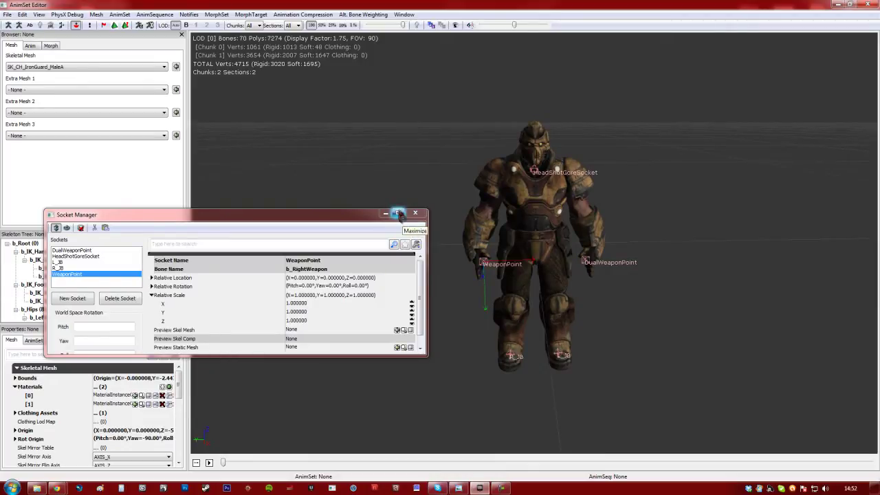
{"action": "left_click_drag", "start_coordinate": [381, 192], "coordinate": [381, 229]}
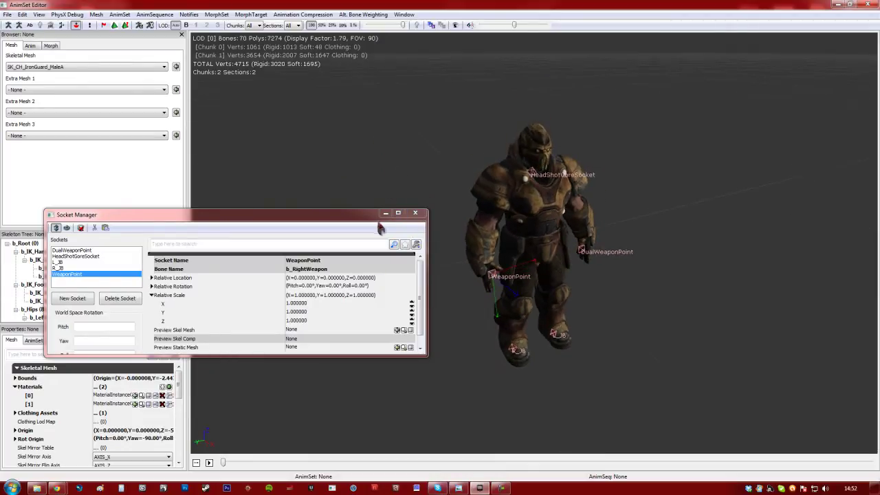
Assign SK_WP_LinkGun_3P from the WP_LinkGun package as the WeaponPoint socket's preview skeletal mesh.
{"action": "left_click_drag", "start_coordinate": [383, 4], "coordinate": [312, 53]}
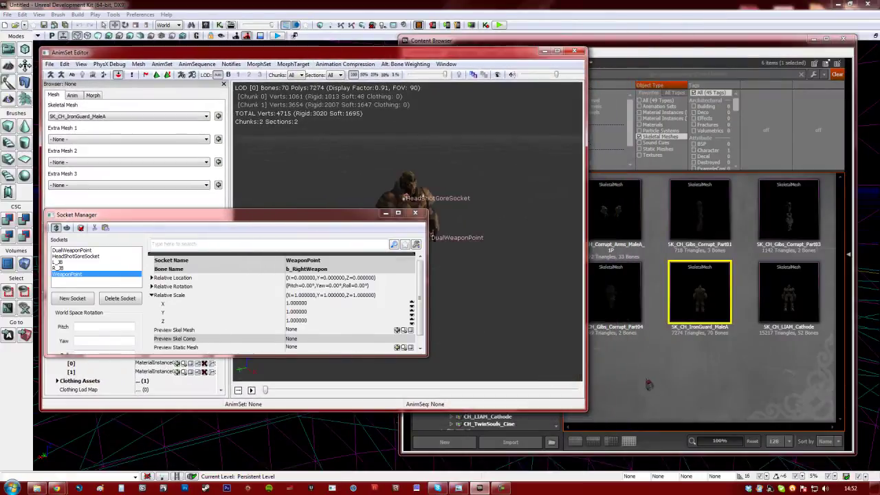
{"action": "left_click", "coordinate": [649, 383]}
{"action": "scroll", "coordinate": [553, 351], "scroll_direction": "down", "scroll_amount": 1}
{"action": "scroll", "coordinate": [523, 371], "scroll_direction": "down", "scroll_amount": 4}
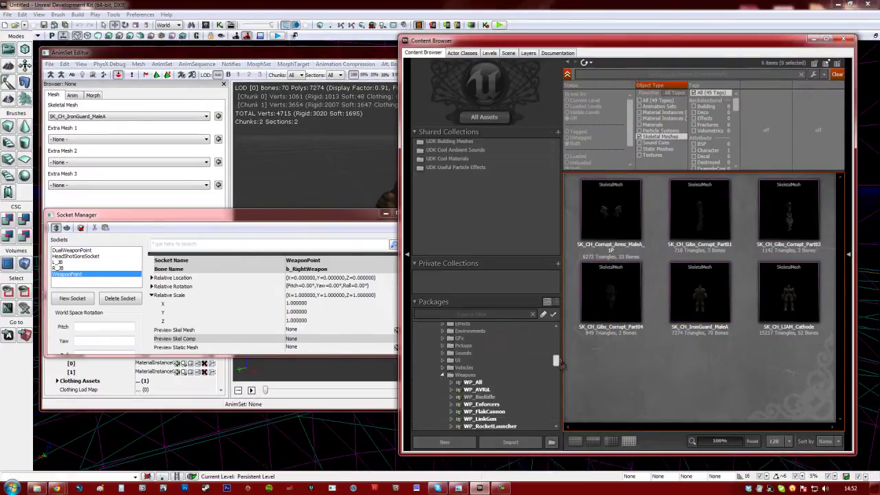
{"action": "left_click", "coordinate": [498, 419]}
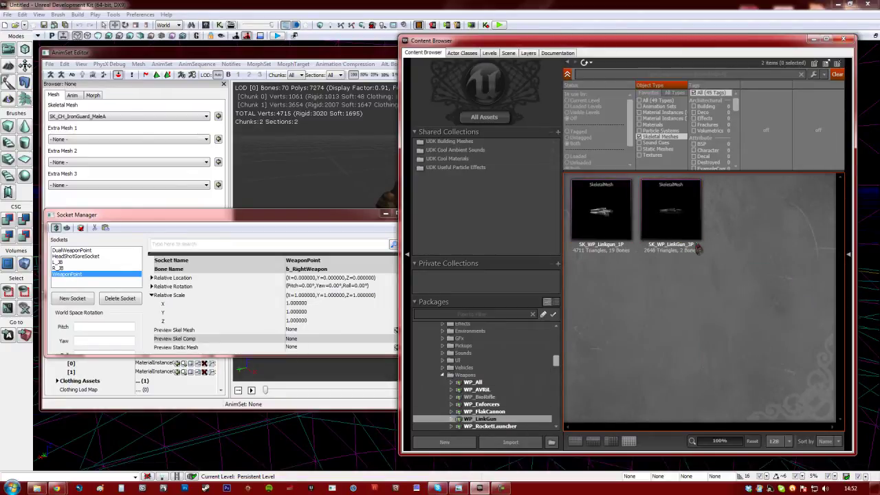
{"action": "left_click", "coordinate": [589, 202]}
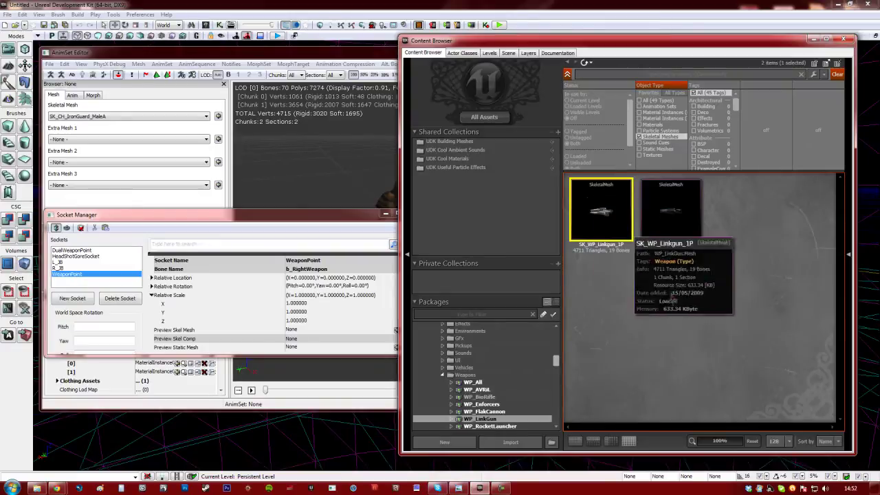
{"action": "left_click", "coordinate": [683, 223]}
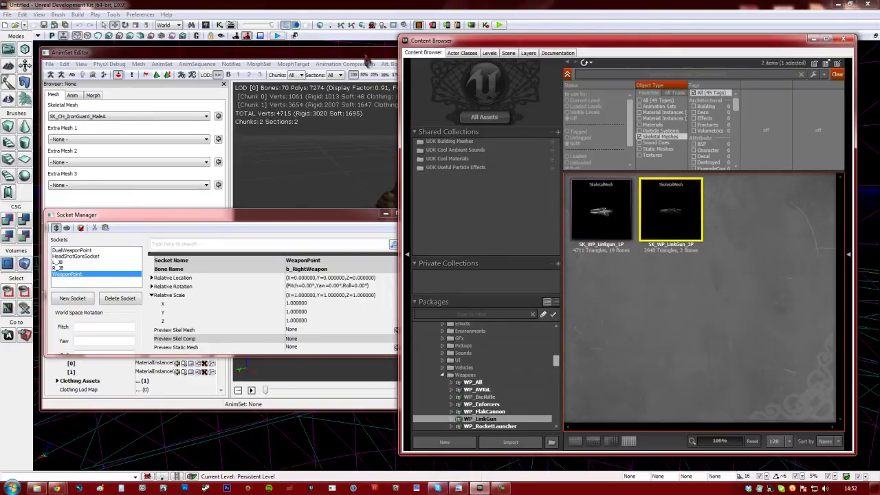
{"action": "left_click", "coordinate": [345, 220]}
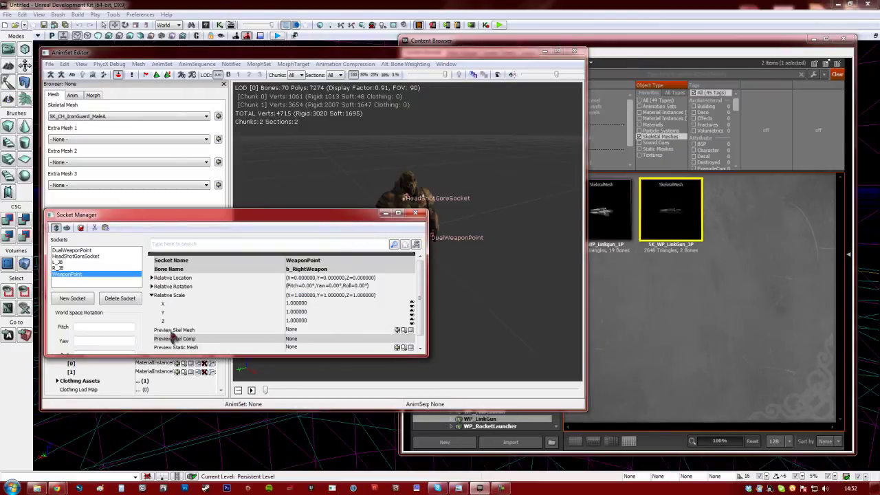
{"action": "left_click", "coordinate": [398, 331]}
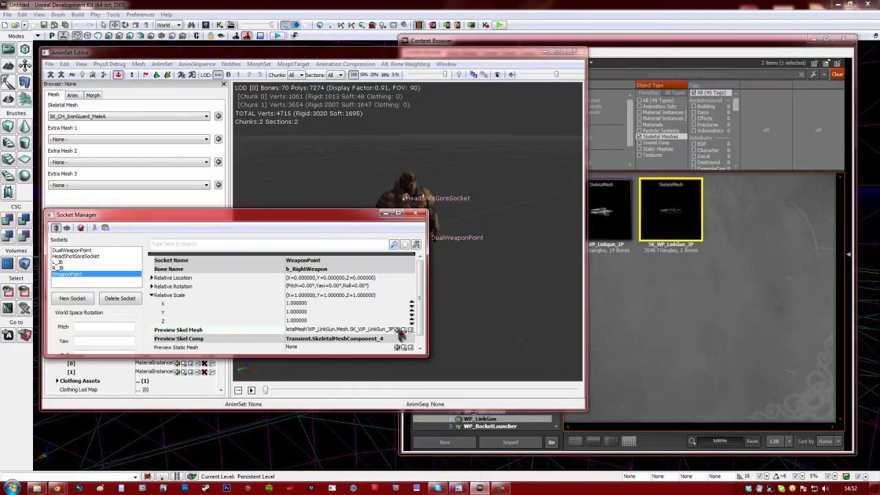
Pose the character with the Crouch_Rotate_Settle_Rif sequence from the K_AnimHuman_BaseMale animation set.
{"action": "left_click_drag", "start_coordinate": [368, 220], "coordinate": [441, 389]}
{"action": "left_click_drag", "start_coordinate": [404, 351], "coordinate": [528, 295]}
{"action": "left_click", "coordinate": [73, 95]}
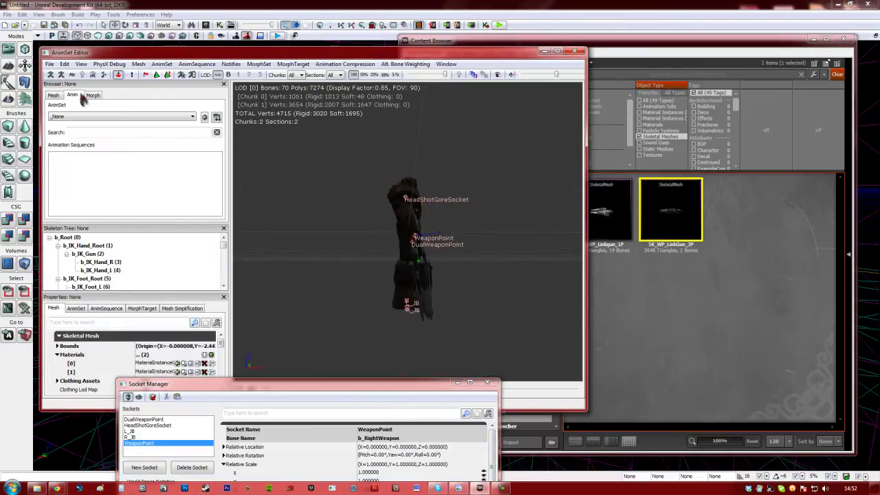
{"action": "left_click", "coordinate": [90, 117]}
{"action": "left_click", "coordinate": [103, 143]}
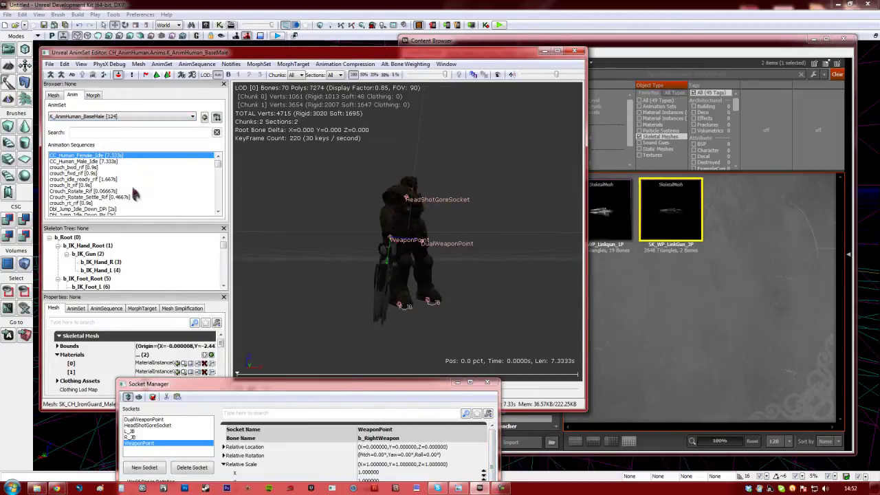
{"action": "left_click", "coordinate": [89, 198]}
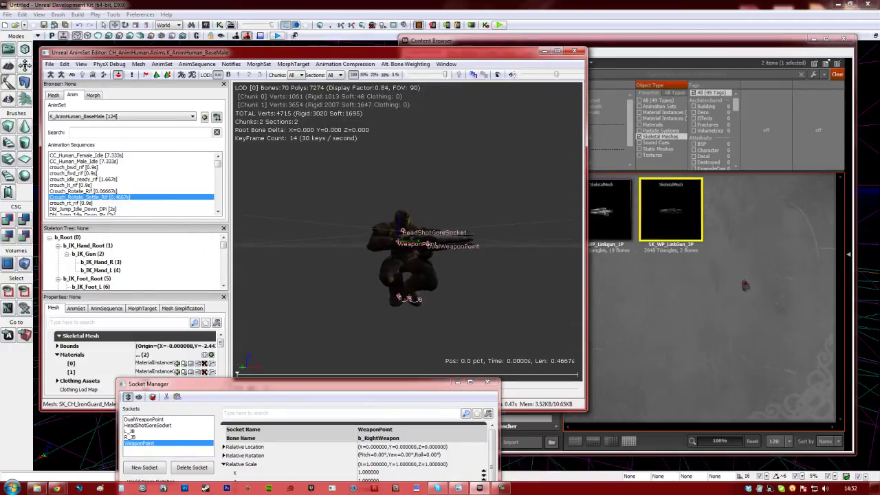
Replace the WeaponPoint socket's preview skeletal mesh with SK_Flourish from the WOFM_Weapons package.
{"action": "left_click", "coordinate": [745, 285]}
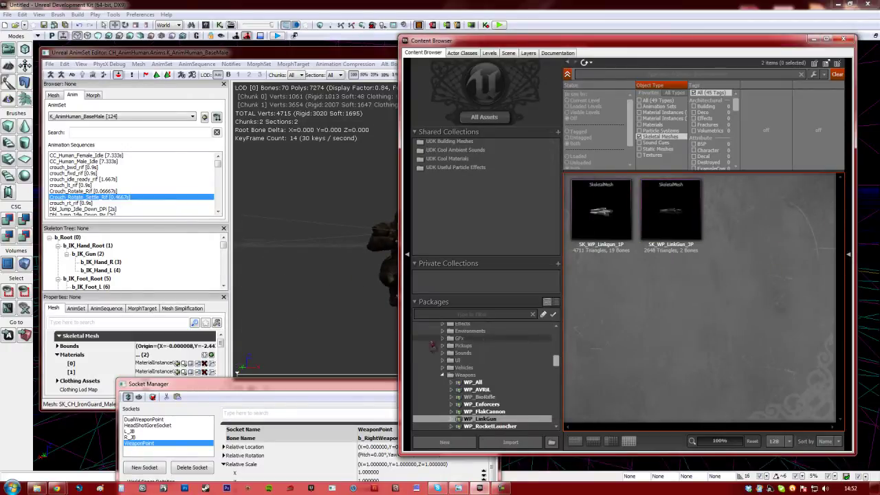
{"action": "scroll", "coordinate": [432, 346], "scroll_direction": "down", "scroll_amount": 10}
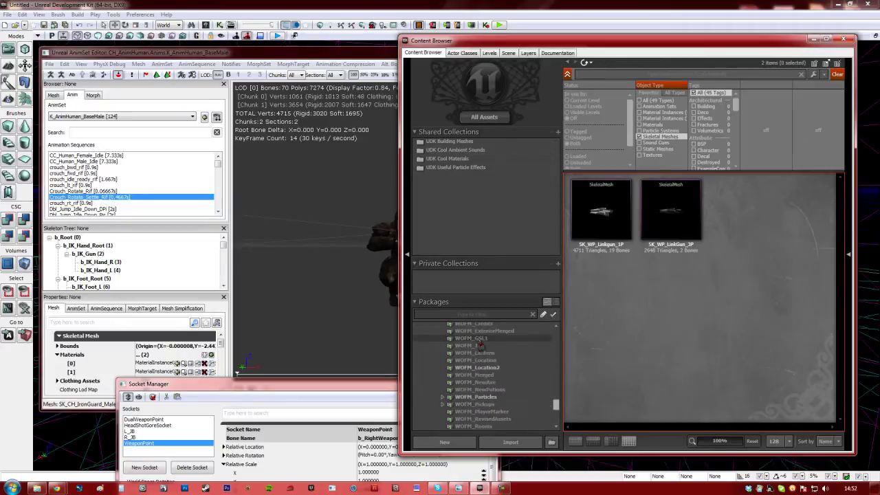
{"action": "scroll", "coordinate": [479, 346], "scroll_direction": "down", "scroll_amount": 4}
{"action": "left_click", "coordinate": [477, 367]}
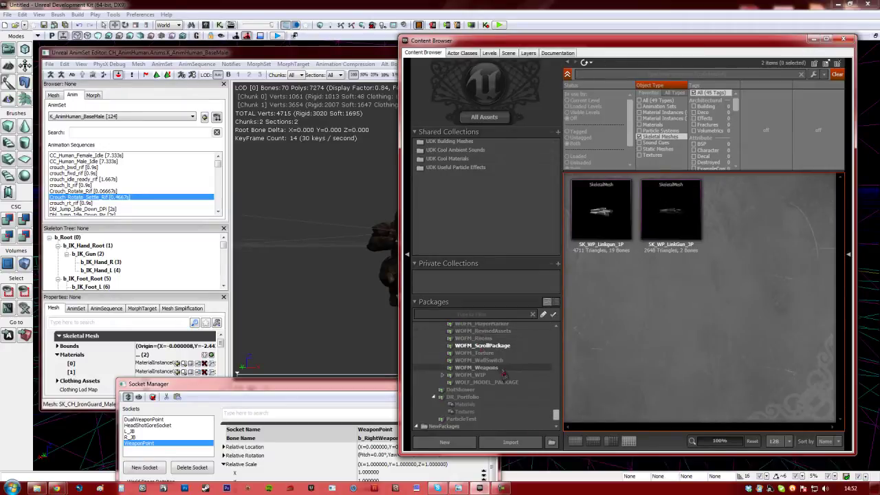
{"action": "left_click", "coordinate": [780, 213]}
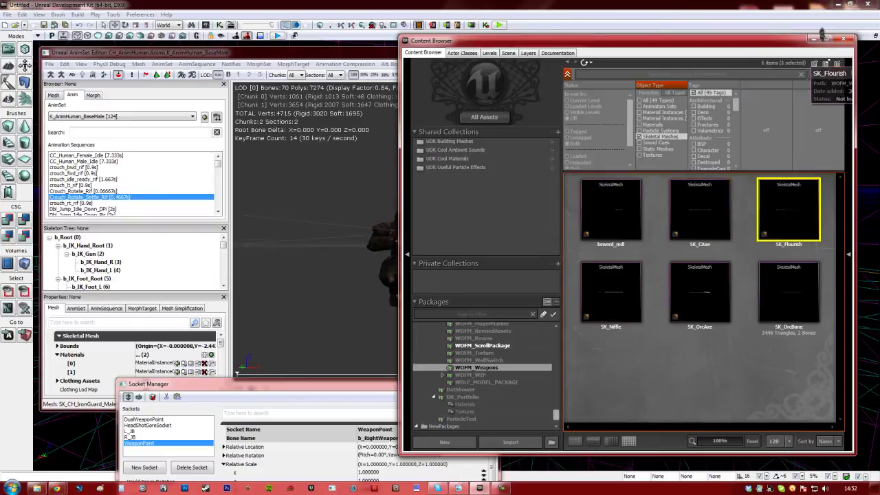
{"action": "left_click", "coordinate": [817, 38]}
{"action": "left_click_drag", "start_coordinate": [396, 387], "coordinate": [663, 209]}
{"action": "left_click", "coordinate": [735, 321]}
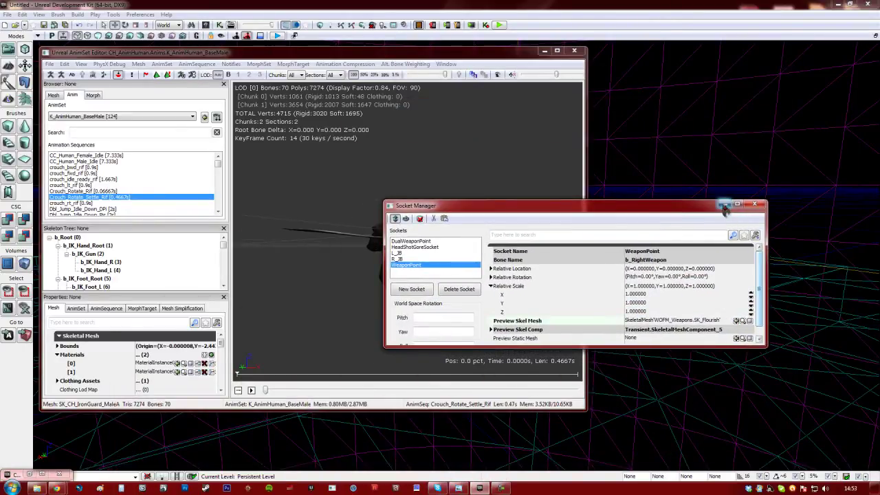
Move the Socket Manager clear of the viewport and examine how the sword sits in the character's hand.
{"action": "left_click_drag", "start_coordinate": [697, 211], "coordinate": [708, 292]}
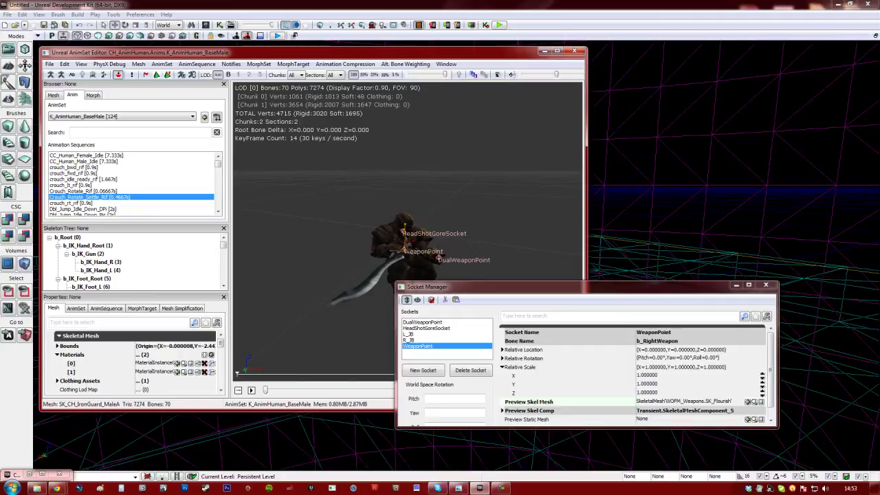
{"action": "left_click_drag", "start_coordinate": [532, 289], "coordinate": [621, 105]}
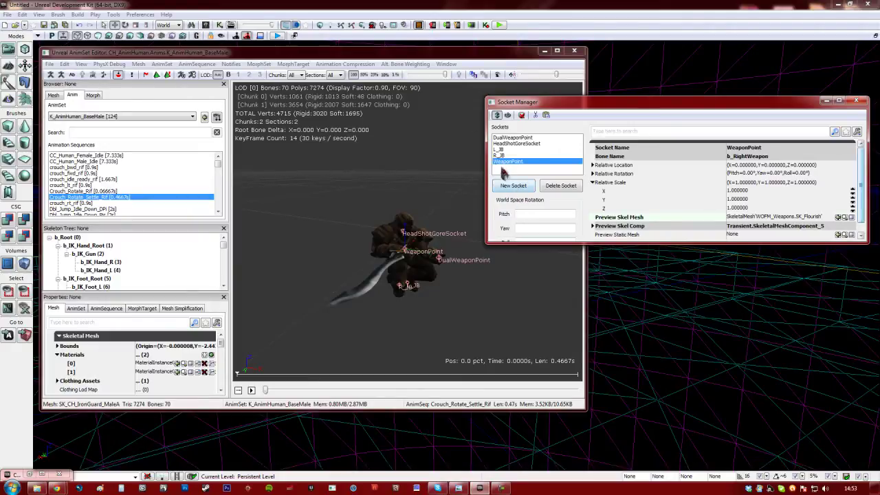
{"action": "left_click_drag", "start_coordinate": [412, 289], "coordinate": [394, 302]}
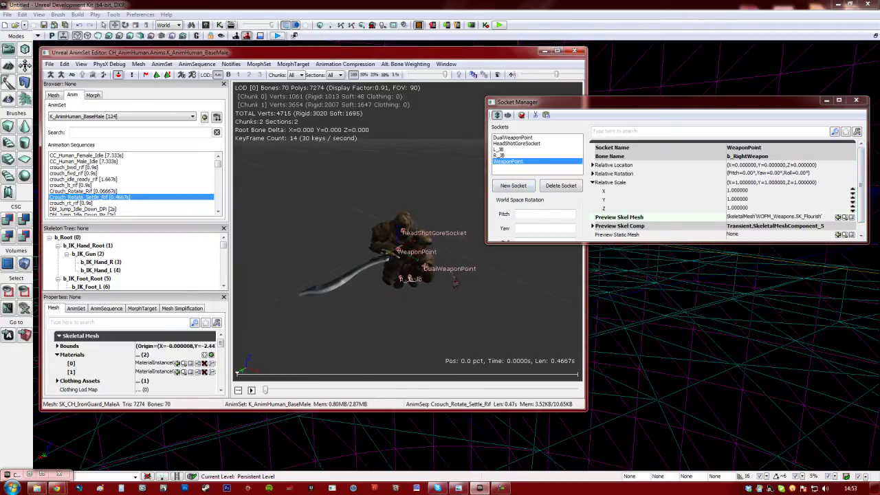
Clear the preview skeletal mesh from the WeaponPoint socket.
{"action": "left_click", "coordinate": [513, 137]}
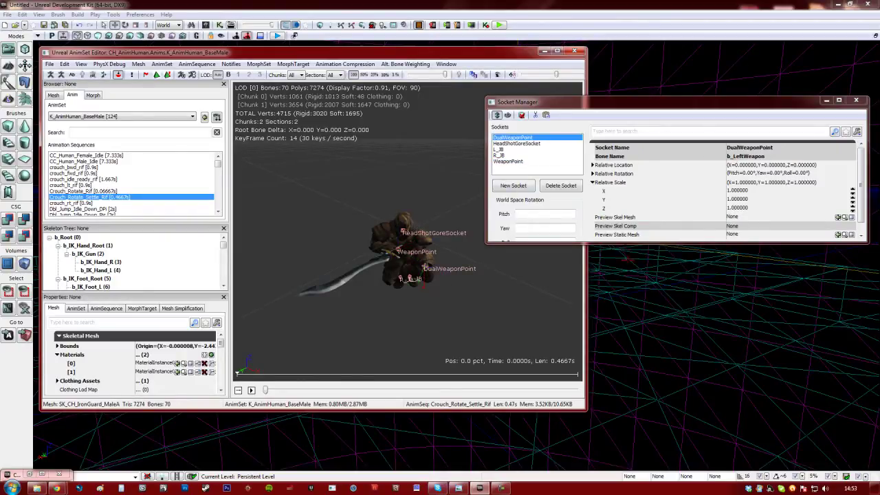
{"action": "left_click", "coordinate": [517, 161]}
{"action": "left_click", "coordinate": [851, 218]}
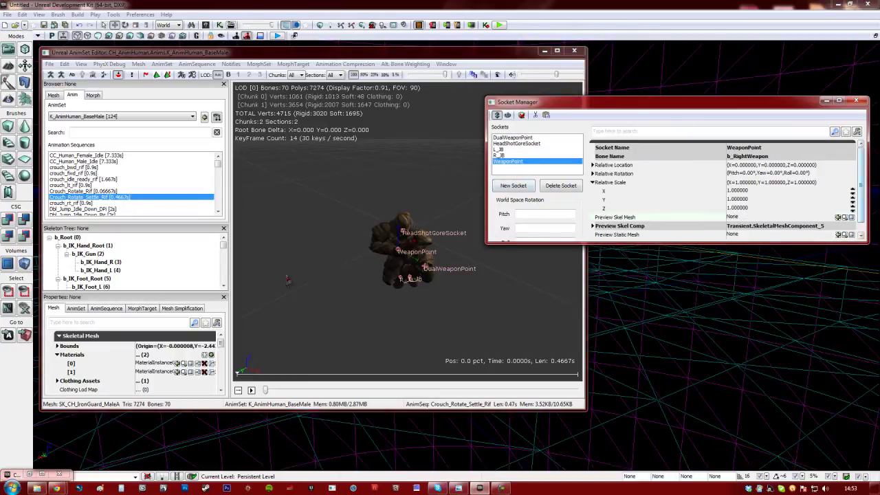
Create a new socket named Sword on the b_LeftWeapon bone.
{"action": "left_click", "coordinate": [514, 186]}
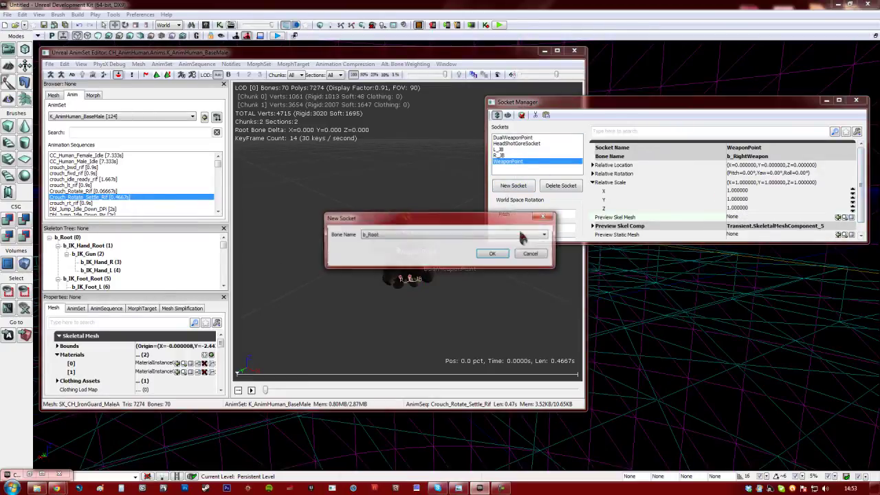
{"action": "left_click", "coordinate": [518, 237]}
{"action": "scroll", "coordinate": [557, 305], "scroll_direction": "down", "scroll_amount": 6}
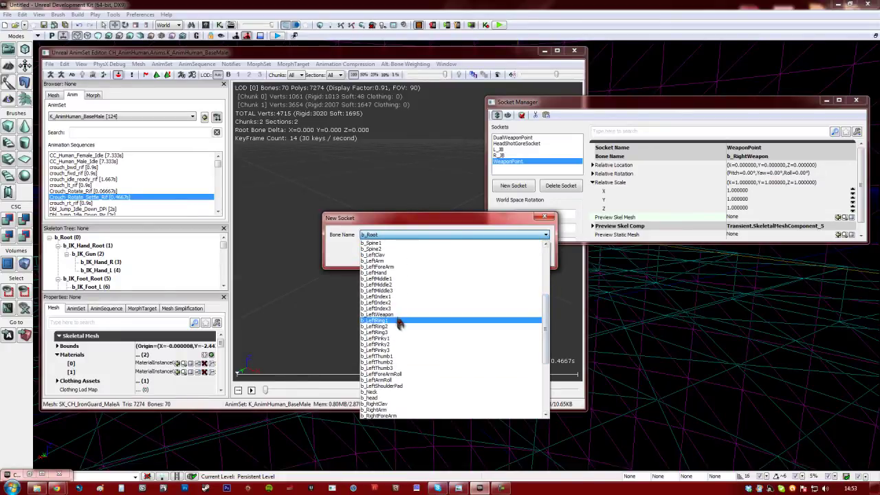
{"action": "left_click", "coordinate": [386, 332]}
{"action": "left_click", "coordinate": [494, 255]}
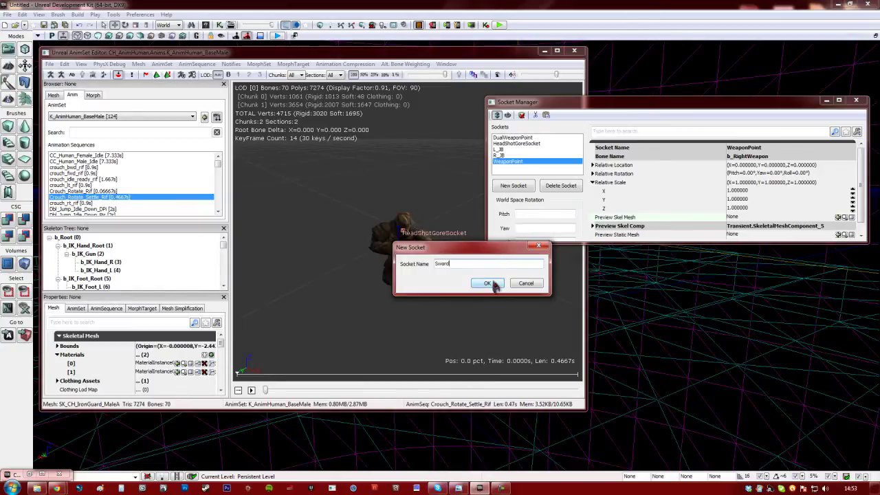
{"action": "left_click", "coordinate": [488, 283]}
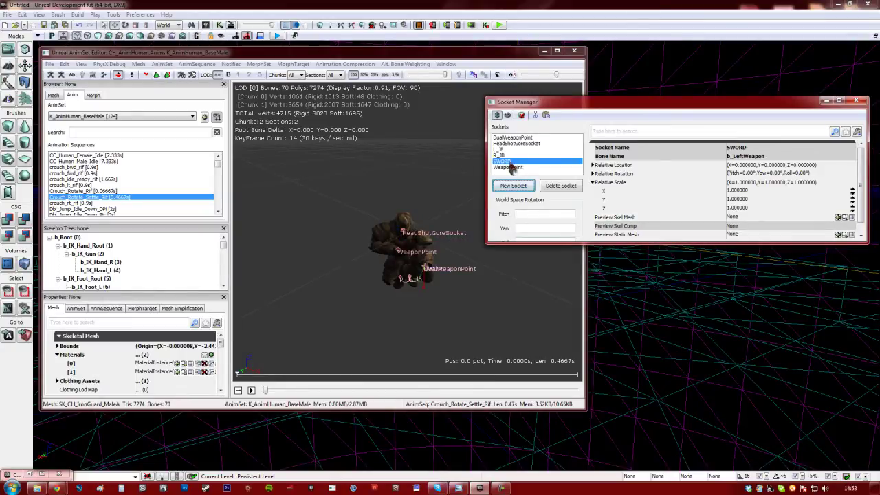
Assign SK_Flourish from the WOFM_Weapons package as the SWORD socket's preview skeletal mesh.
{"action": "scroll", "coordinate": [456, 166], "scroll_direction": "up", "scroll_amount": 5}
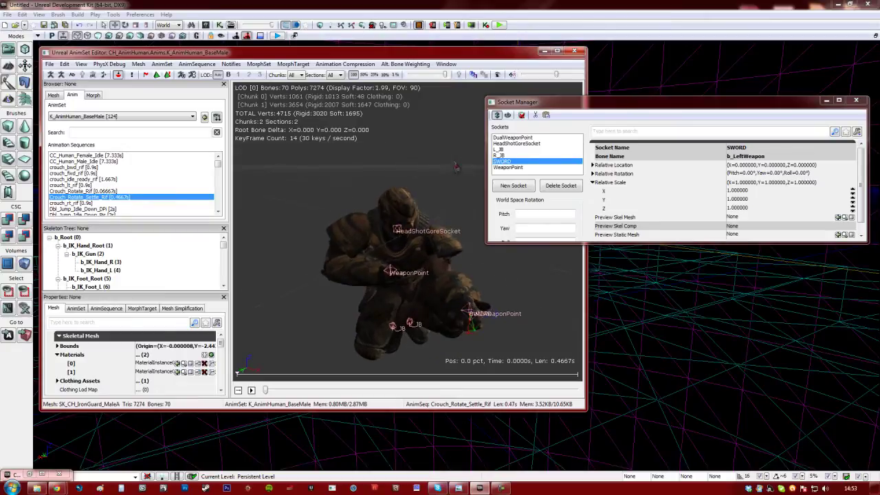
{"action": "left_click_drag", "start_coordinate": [458, 331], "coordinate": [459, 340]}
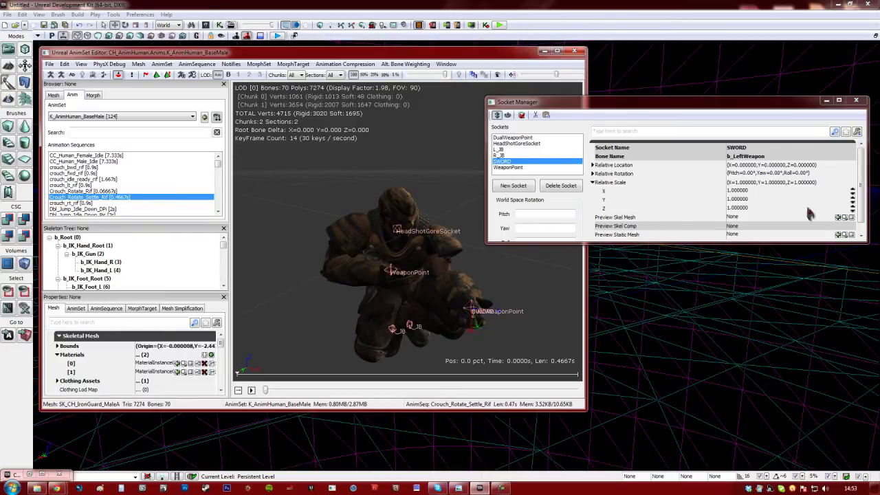
{"action": "left_click", "coordinate": [839, 218]}
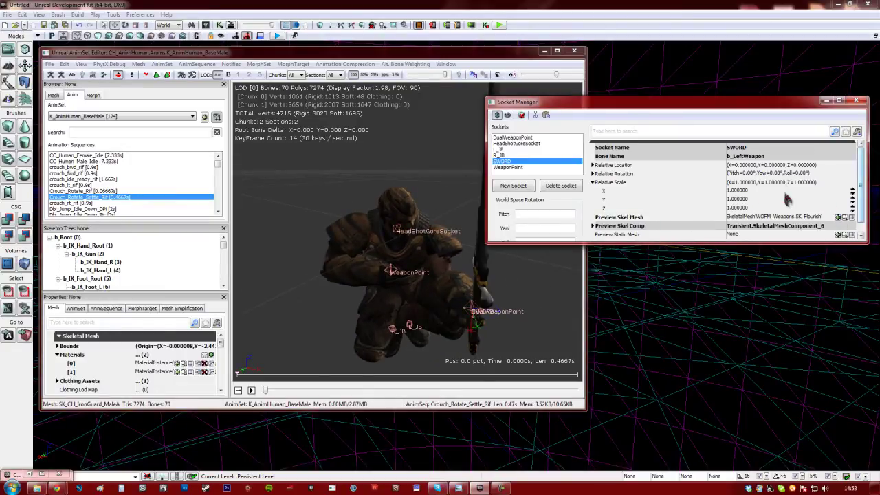
Get the Socket Manager out of the way and maximize the AnimSet Editor window to inspect the sword.
{"action": "left_click", "coordinate": [857, 101]}
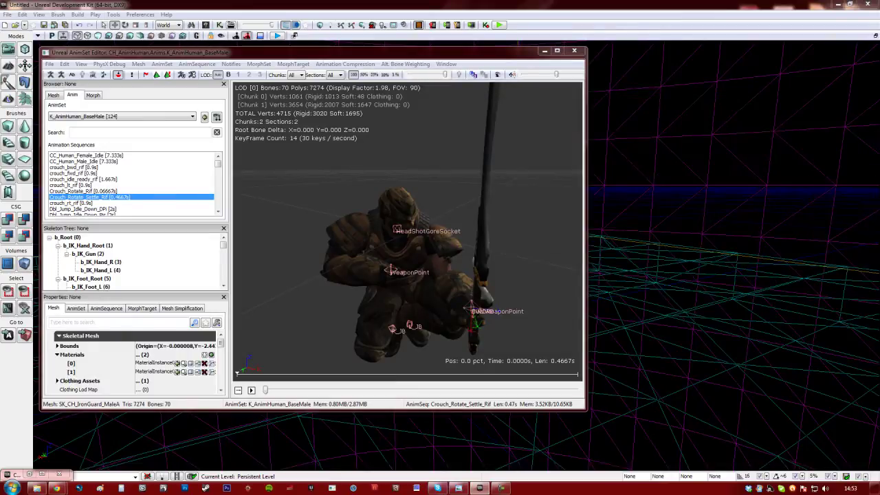
{"action": "left_click", "coordinate": [558, 50]}
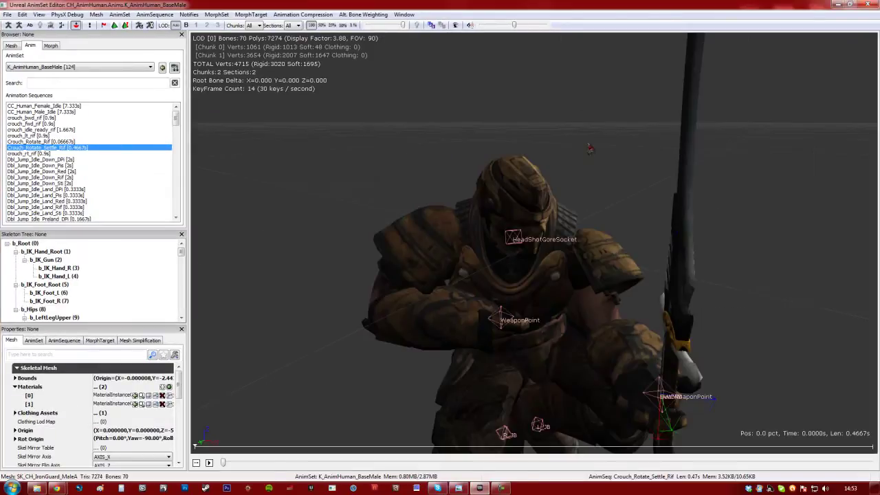
{"action": "left_click_drag", "start_coordinate": [625, 132], "coordinate": [235, 143]}
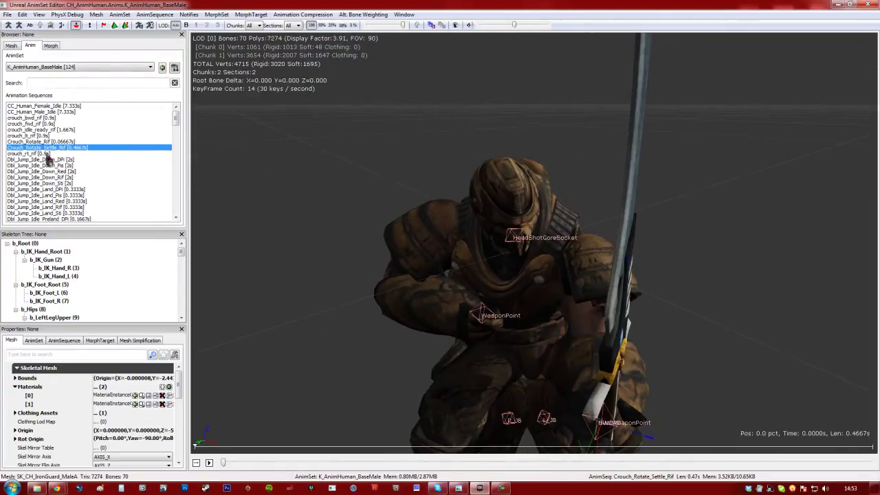
Try other animation sequences on the character and settle on the crouch_fwd_rif pose.
{"action": "left_click", "coordinate": [55, 184]}
{"action": "left_click", "coordinate": [56, 178]}
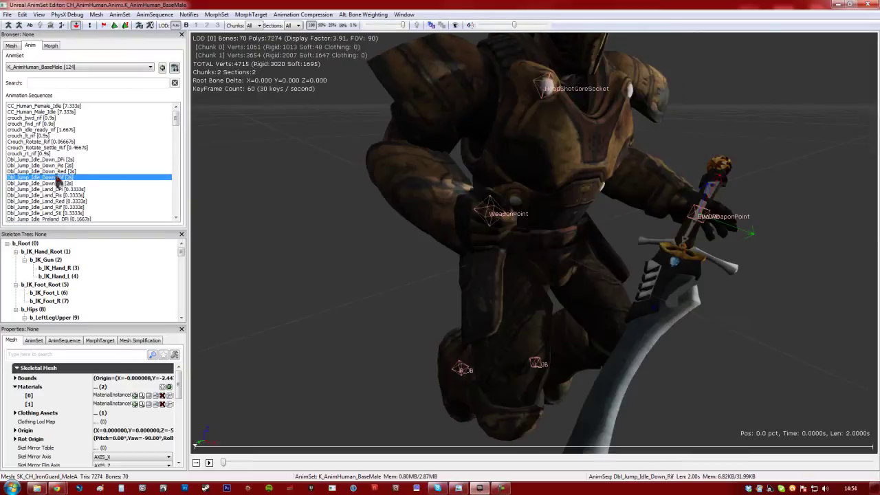
{"action": "left_click", "coordinate": [55, 124]}
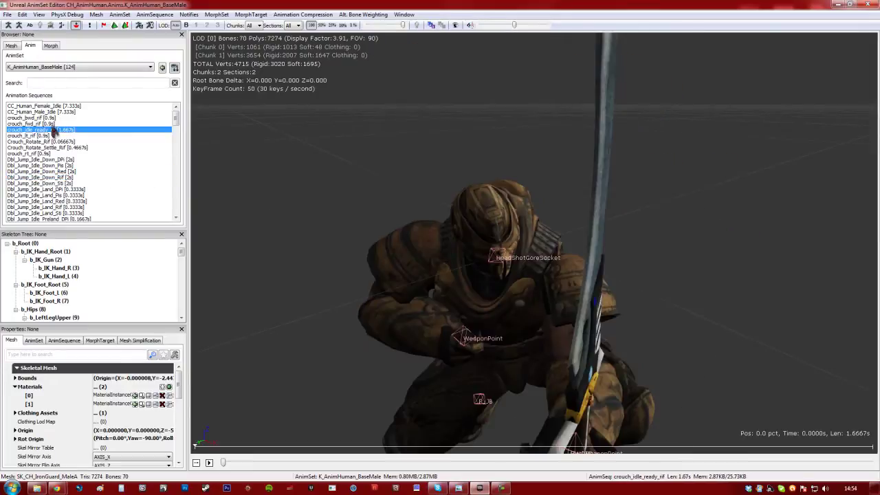
Rotate the SWORD socket to about pitch -68°, yaw -68°, roll -18° and move it to about X -0.15, Y 2.68, Z -1.02 in the left hand.
{"action": "left_click_drag", "start_coordinate": [427, 211], "coordinate": [386, 319]}
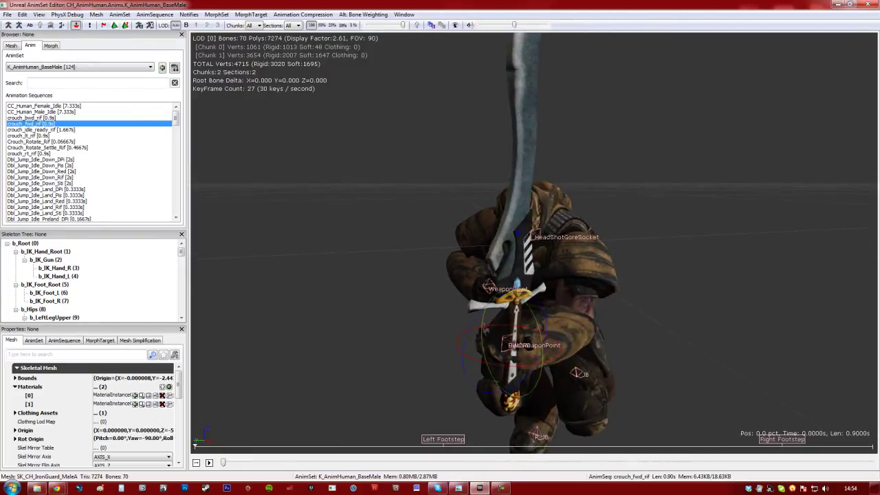
{"action": "left_click_drag", "start_coordinate": [485, 330], "coordinate": [483, 347]}
{"action": "left_click_drag", "start_coordinate": [486, 308], "coordinate": [506, 362]}
{"action": "left_click_drag", "start_coordinate": [425, 318], "coordinate": [457, 358]}
{"action": "key", "text": "space"}
{"action": "left_click_drag", "start_coordinate": [599, 349], "coordinate": [585, 358]}
{"action": "left_click_drag", "start_coordinate": [637, 347], "coordinate": [593, 330]}
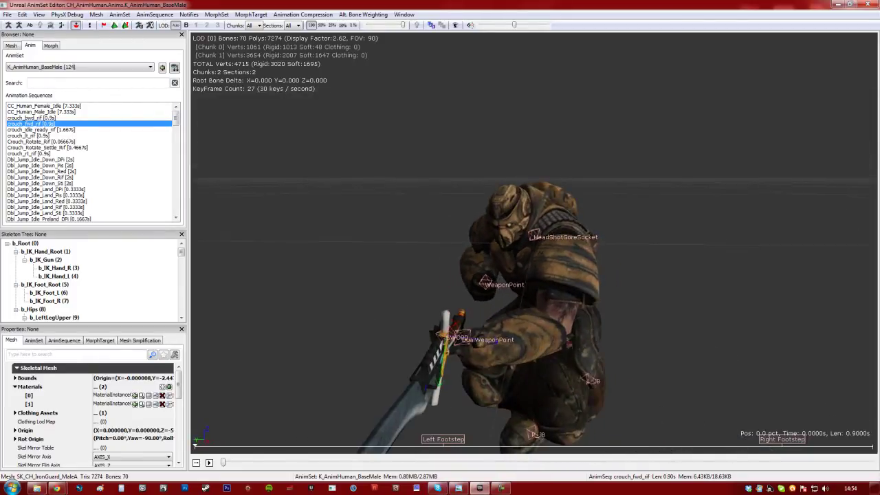
{"action": "left_click_drag", "start_coordinate": [337, 279], "coordinate": [476, 310]}
{"action": "mouse_move", "coordinate": [346, 274]}
{"action": "right_mouse_down"}
{"action": "mouse_move", "coordinate": [306, 243]}
{"action": "mouse_move", "coordinate": [353, 275]}
{"action": "right_mouse_up"}
{"action": "mouse_move", "coordinate": [353, 275]}
{"action": "middle_mouse_down"}
{"action": "mouse_move", "coordinate": [313, 256]}
{"action": "mouse_move", "coordinate": [348, 276]}
{"action": "middle_mouse_up"}
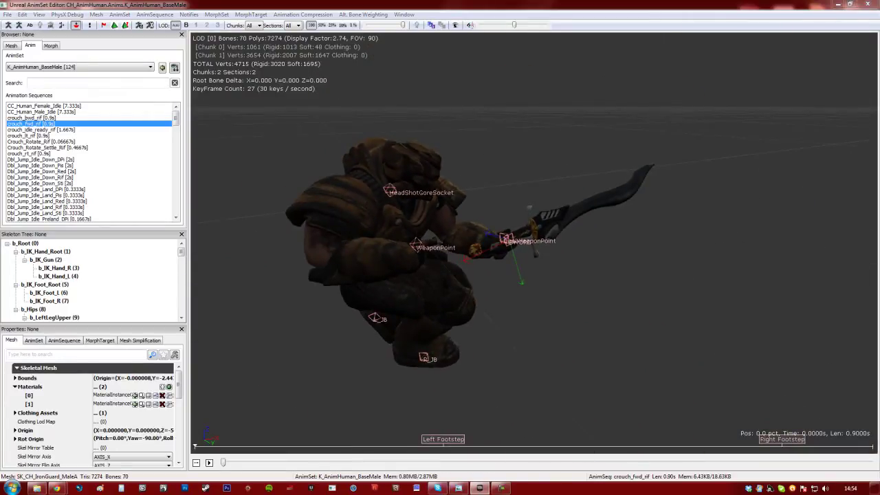
Play the crouch_fwd_rif animation on a loop to check how the sword follows the left hand.
{"action": "left_click_drag", "start_coordinate": [835, 194], "coordinate": [781, 212]}
{"action": "left_click", "coordinate": [209, 464]}
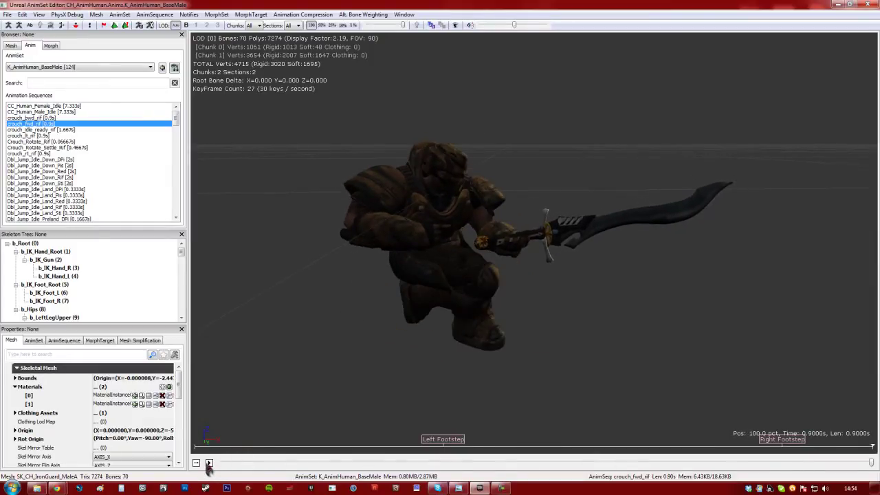
{"action": "left_click", "coordinate": [210, 464]}
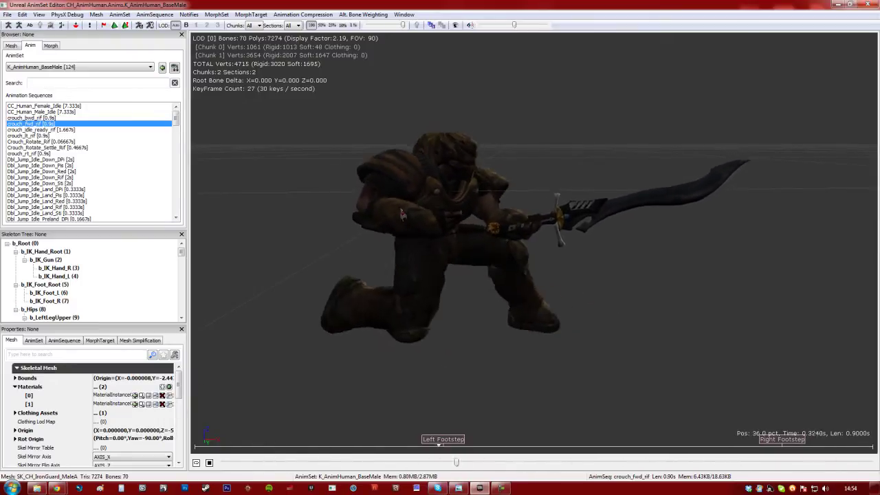
Reopen the Socket Manager, clear the SWORD socket's preview skeletal mesh, and close the manager.
{"action": "left_click", "coordinate": [91, 16]}
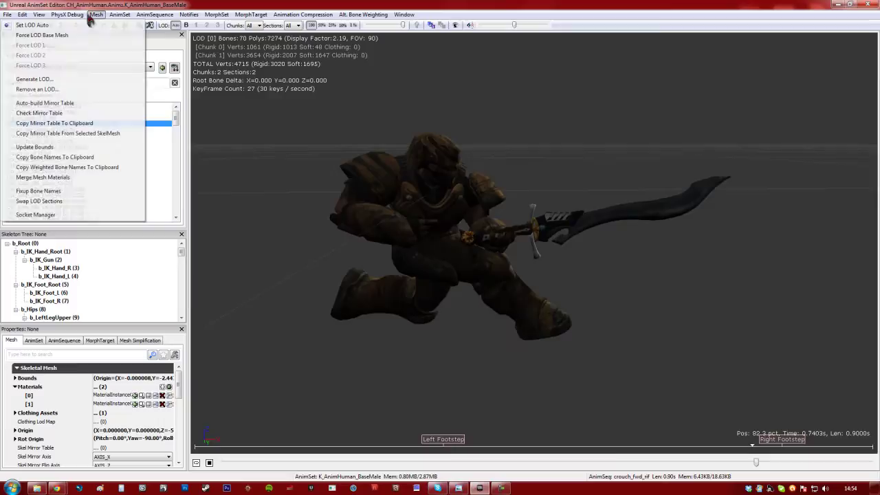
{"action": "left_click", "coordinate": [50, 215]}
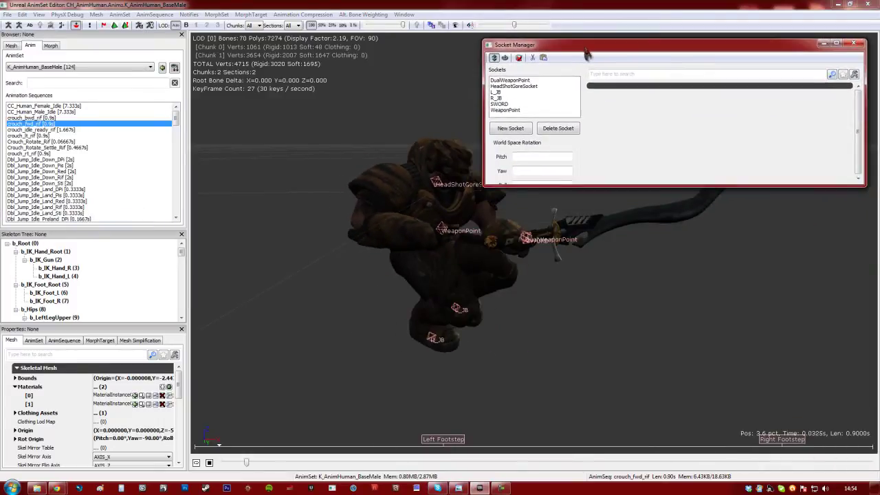
{"action": "left_click", "coordinate": [500, 104]}
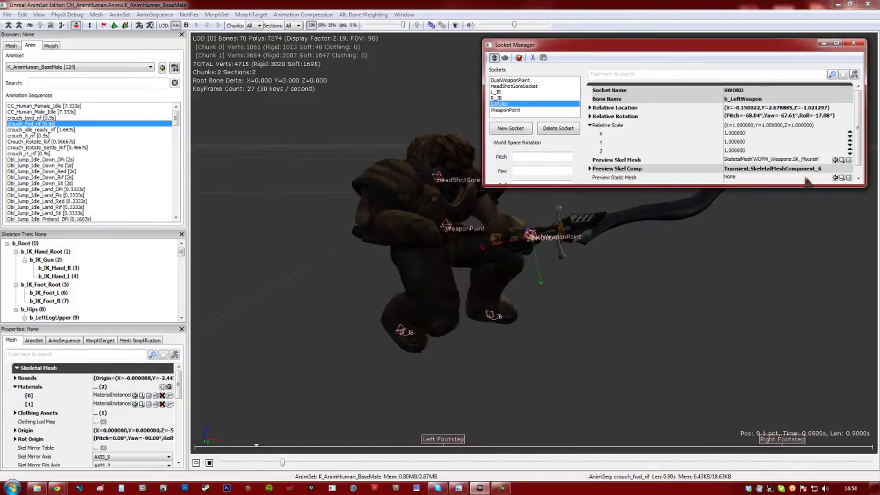
{"action": "left_click", "coordinate": [848, 159]}
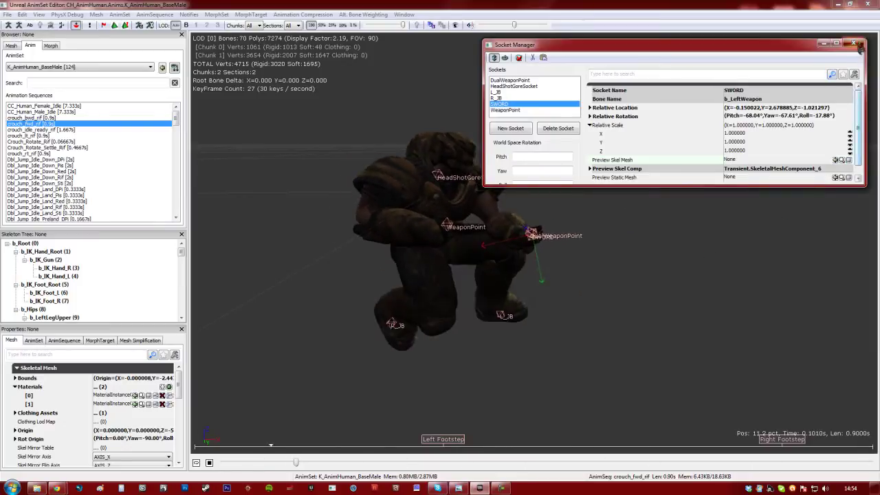
{"action": "left_click", "coordinate": [853, 44]}
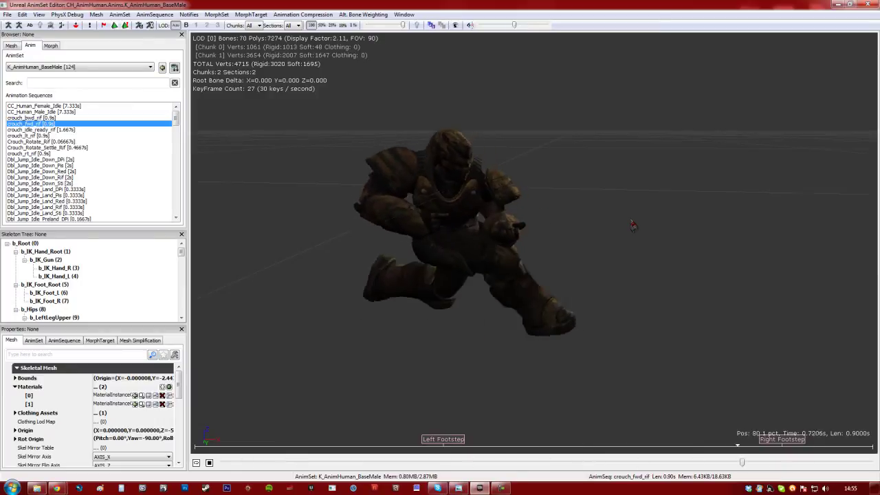
{"action": "left_click_drag", "start_coordinate": [592, 239], "coordinate": [490, 177]}
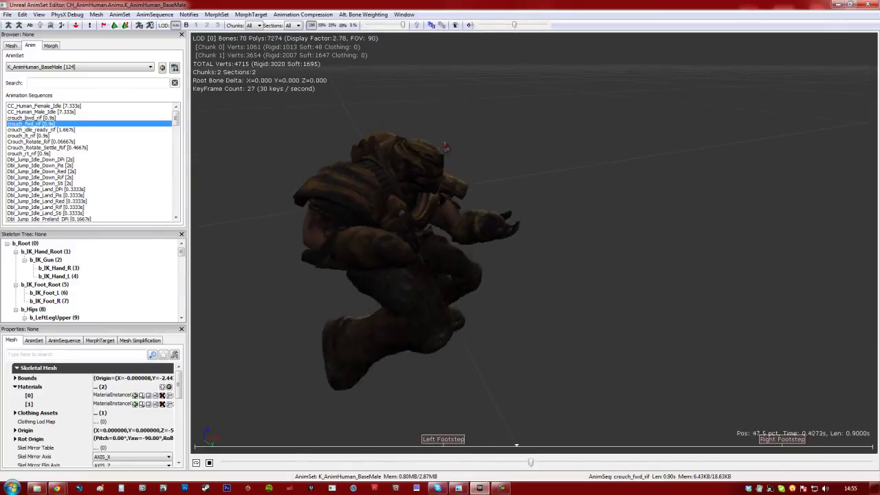